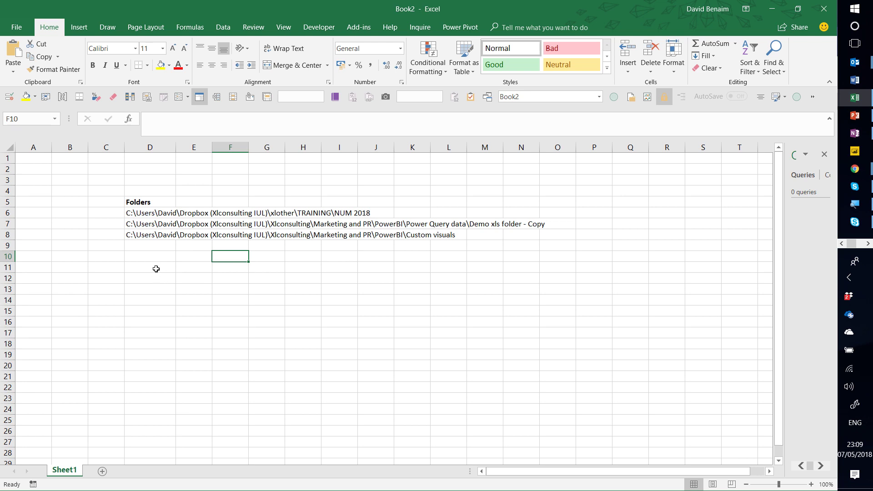
Enter the label 'User choice' in cell D12, beneath the folder paths in column D
left_click(156, 269)
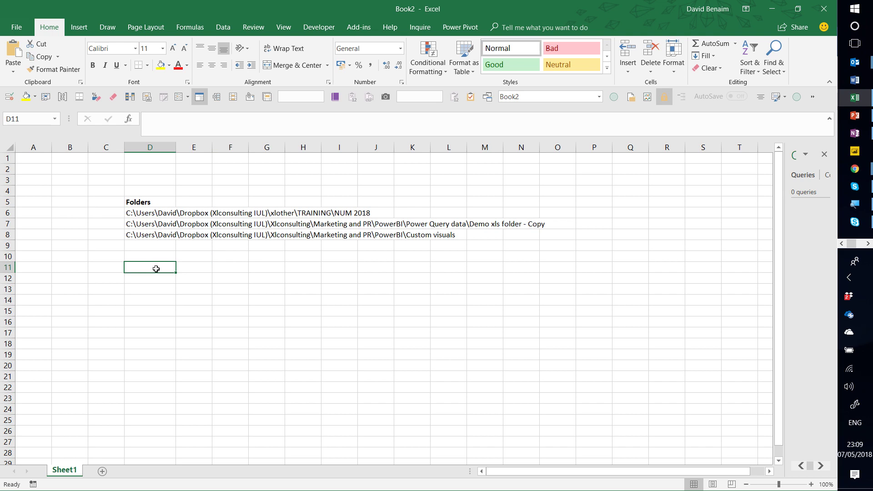
left_click_drag(166, 198, 168, 235)
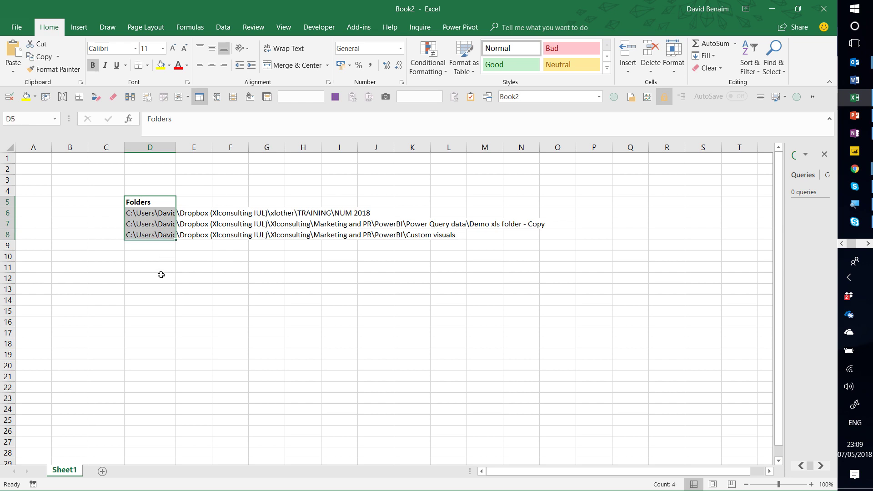
left_click(161, 275)
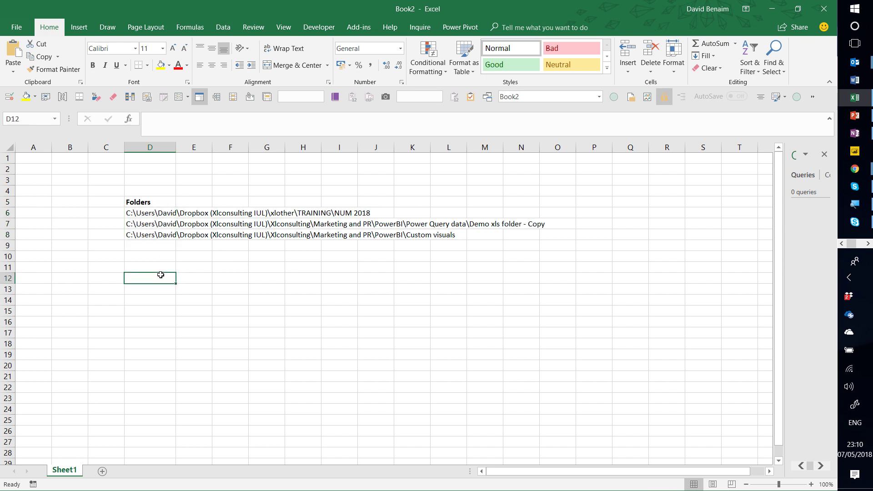
type("User choice")
key("Return")
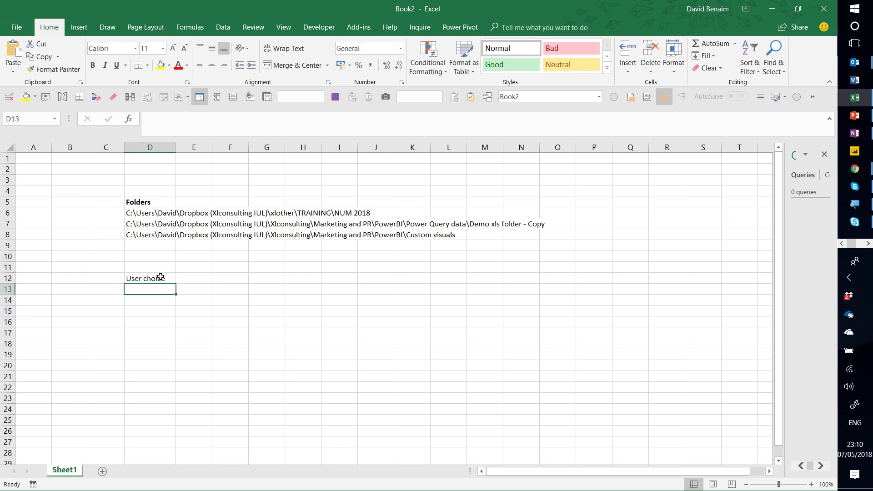
Give D13 list data validation with source $D$6:$D$10
left_click(223, 30)
left_click(461, 67)
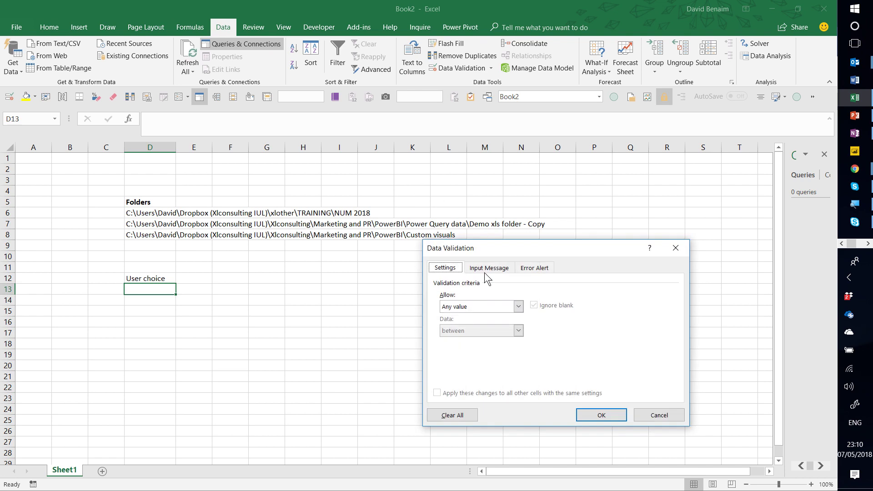
left_click(487, 310)
left_click(479, 335)
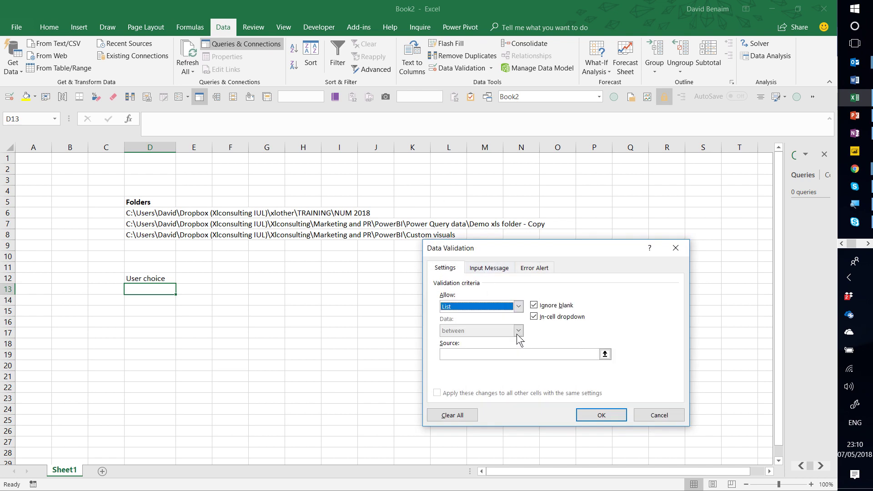
left_click(605, 355)
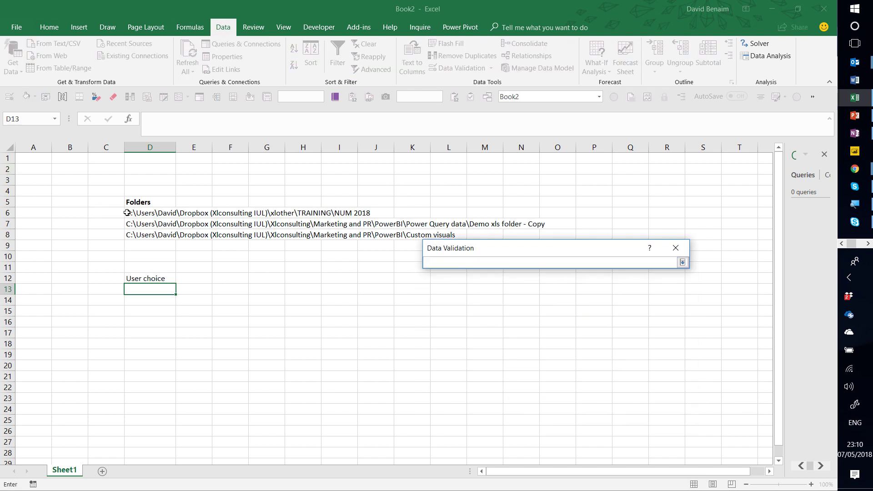
left_click_drag(128, 212, 138, 261)
key("Return")
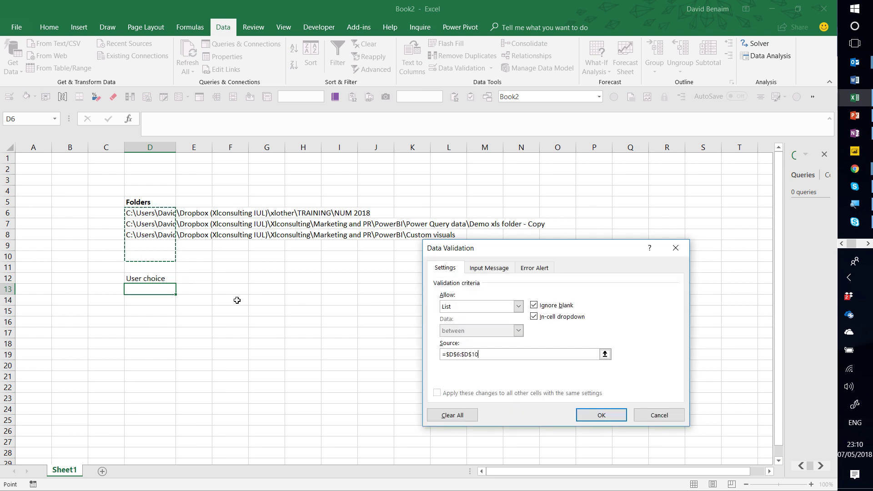
left_click(601, 415)
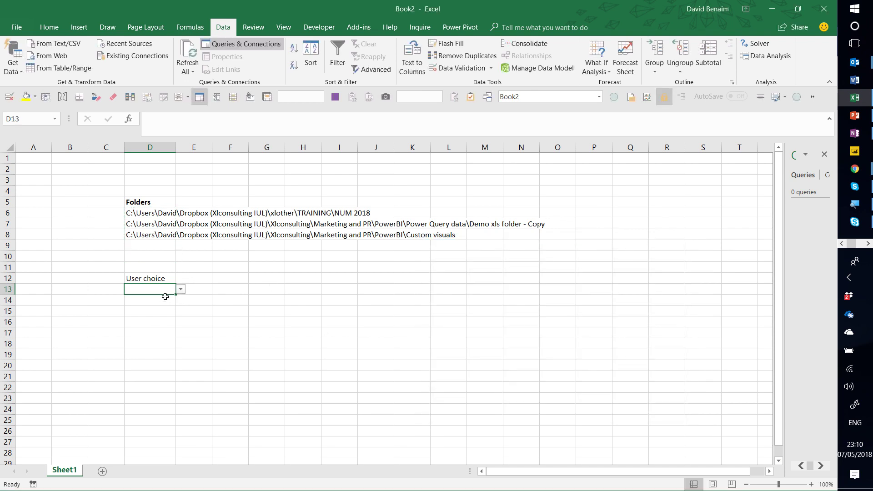
Pick the Demo xls folder - Copy path in D13 and select D12:D13
left_click(180, 289)
left_click(164, 307)
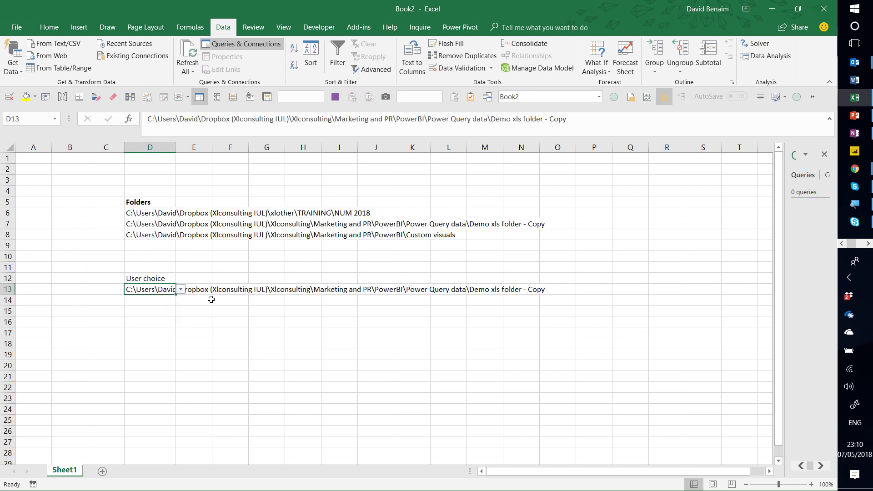
left_click(185, 316)
left_click_drag(132, 278, 144, 290)
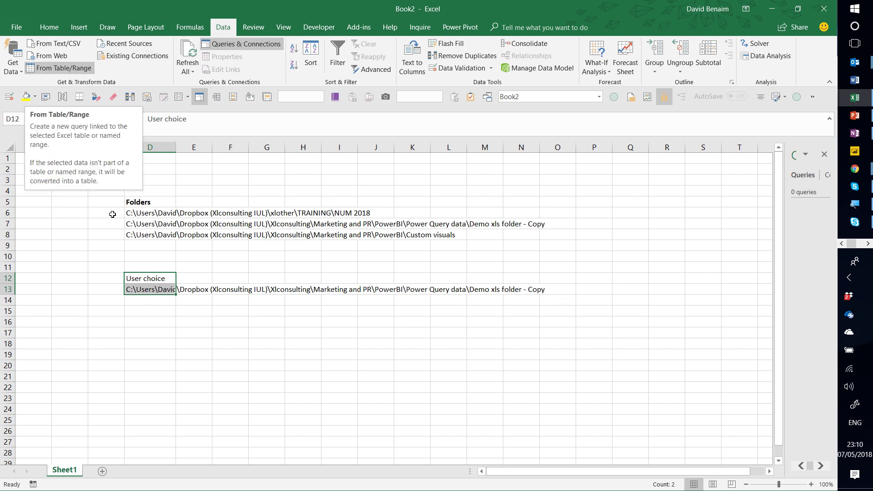
Convert D12:D13 into Table2 with headers and load it into the Power Query Editor
left_click(69, 74)
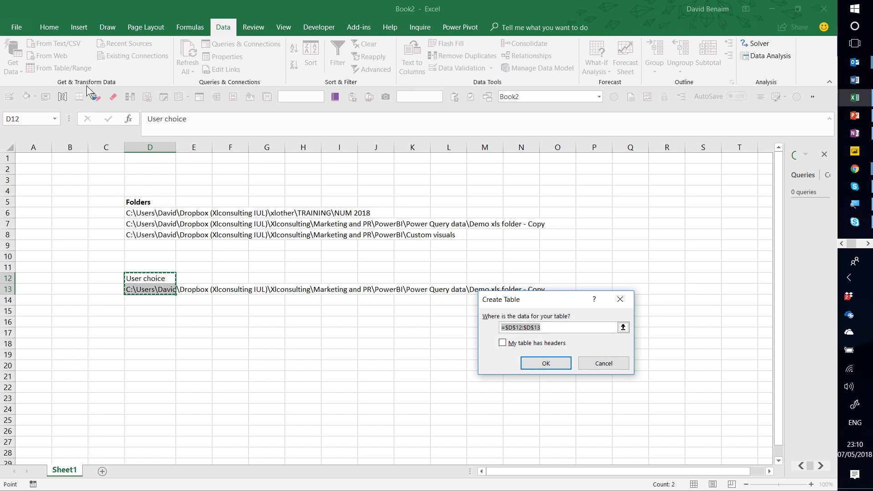
left_click(502, 343)
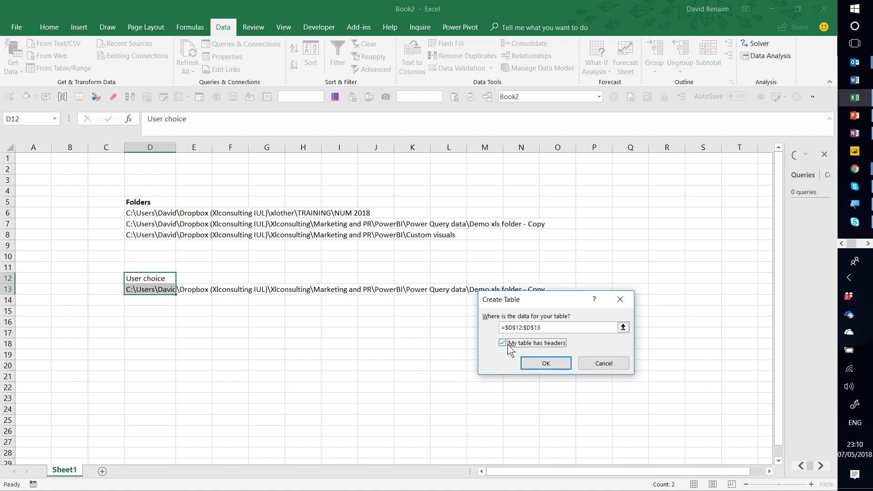
left_click(538, 366)
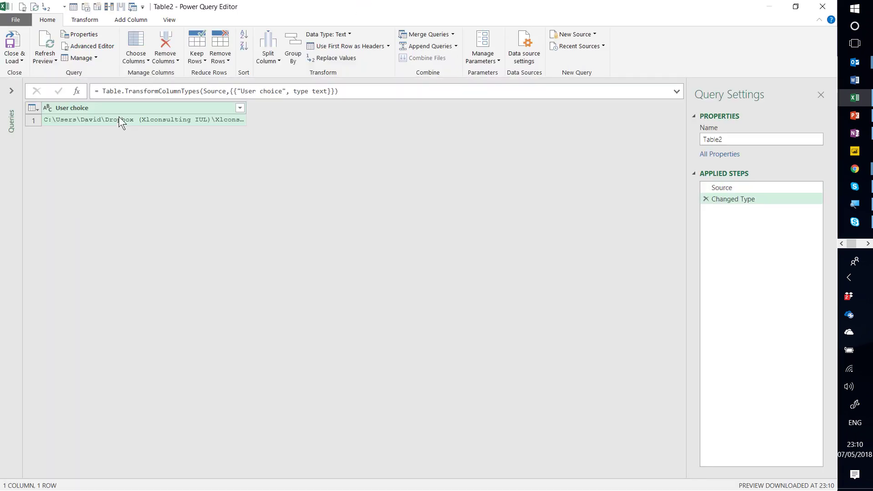
Drill down on the row-1 folder path so the query returns that single value
left_click(119, 116)
right_click(116, 119)
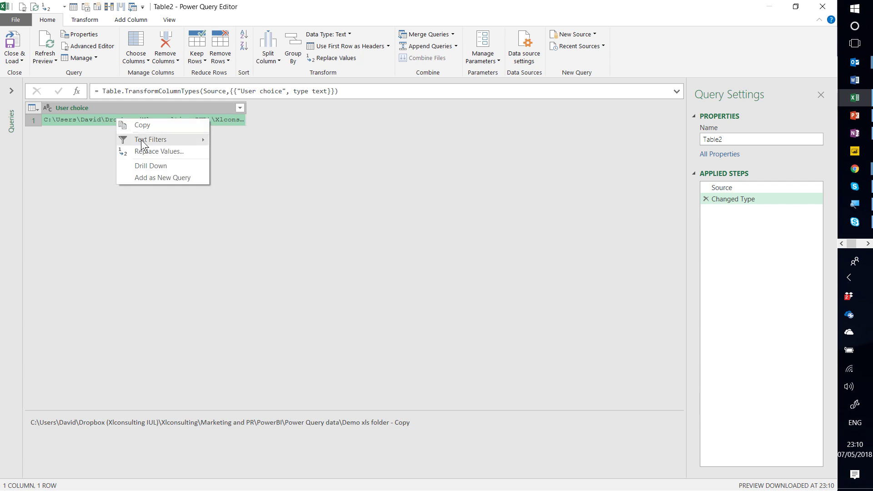
left_click(146, 162)
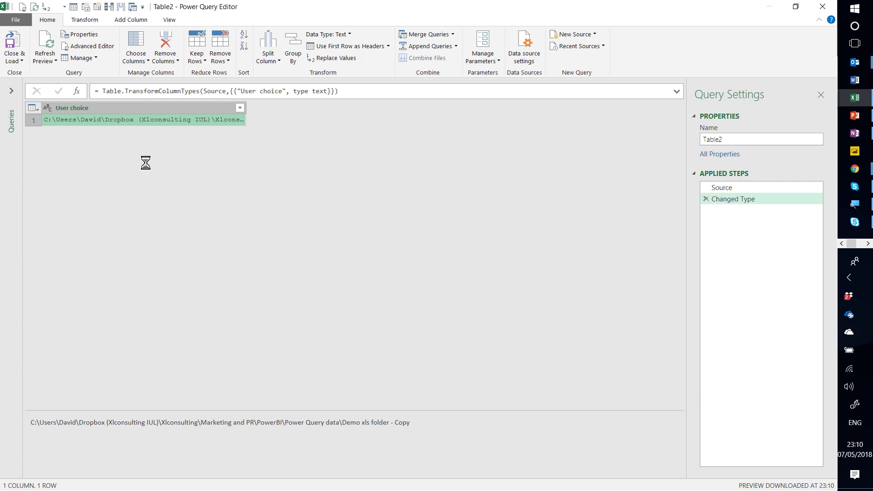
Rename the query to Filepath in Query Settings
left_click(9, 91)
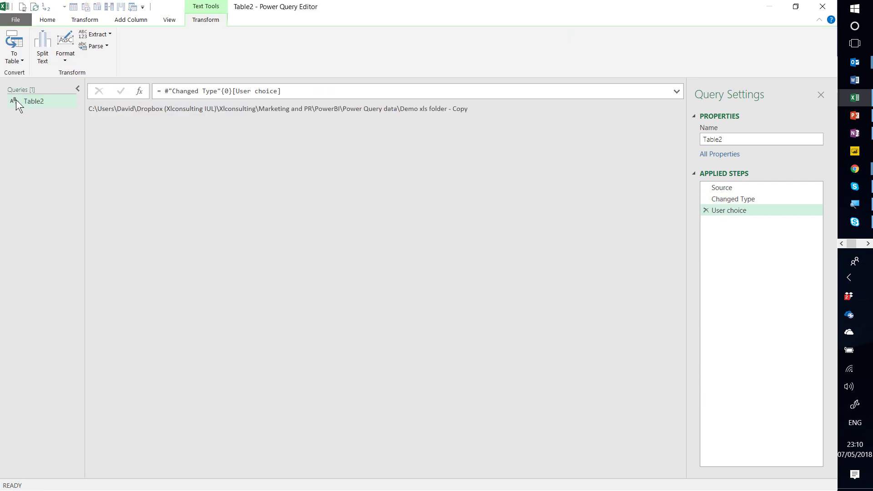
left_click(752, 138)
type("Filepath")
key("Return")
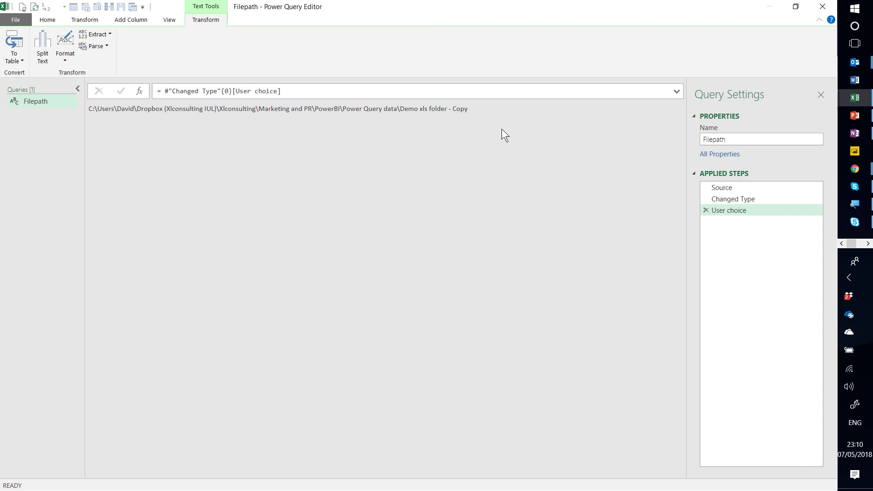
Start a new Folder query from the Queries pane
right_click(46, 123)
mouse_move(68, 147)
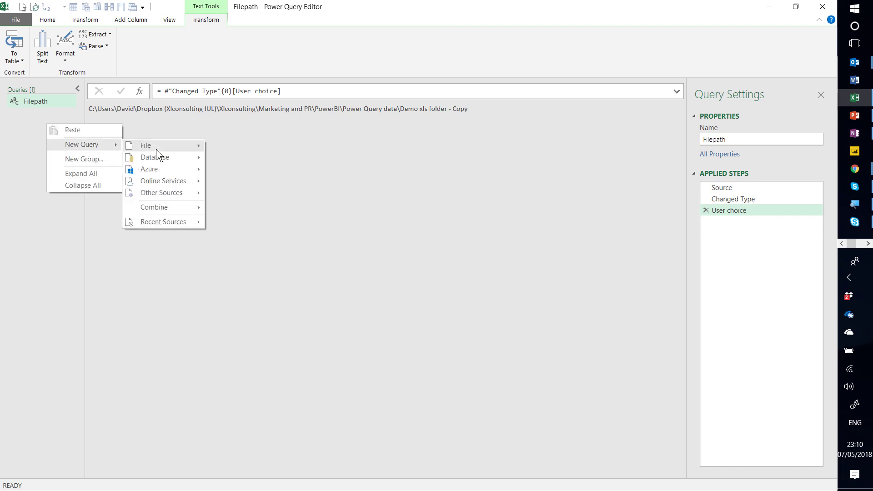
mouse_move(167, 146)
left_click(248, 185)
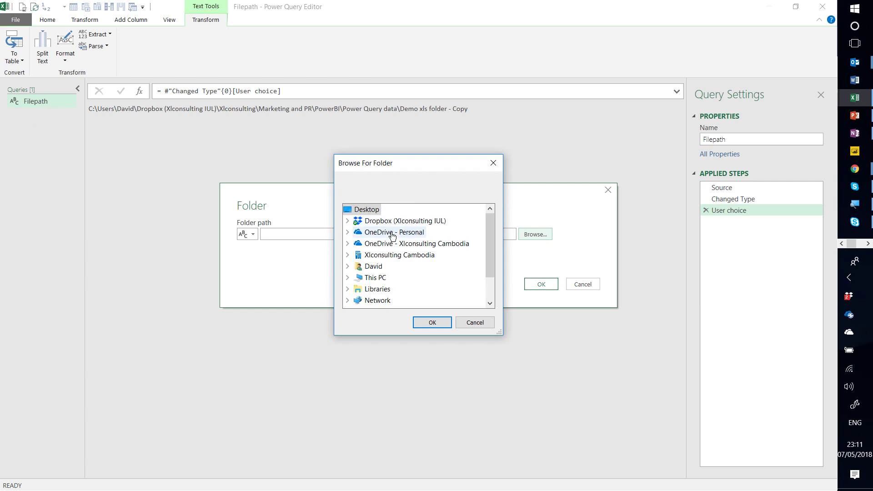
Point the folder query at Dropbox\Camera Uploads and load its file list
left_click(390, 222)
double_click(390, 223)
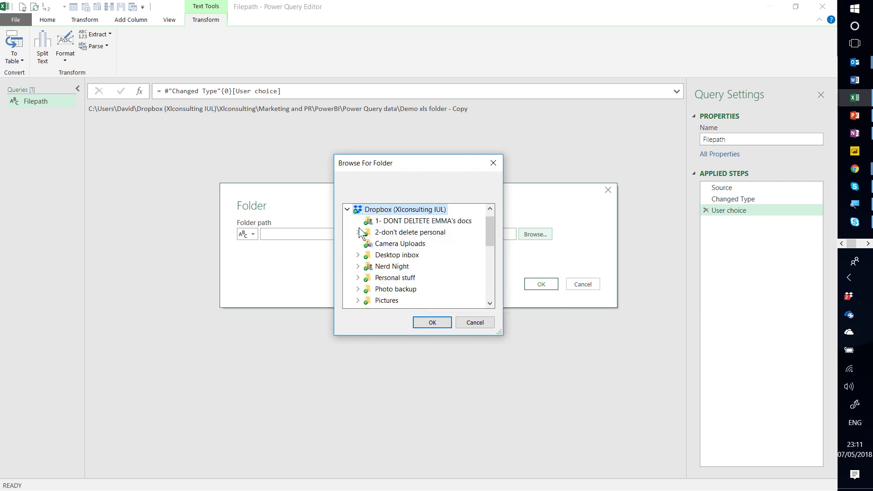
left_click(410, 247)
left_click(433, 323)
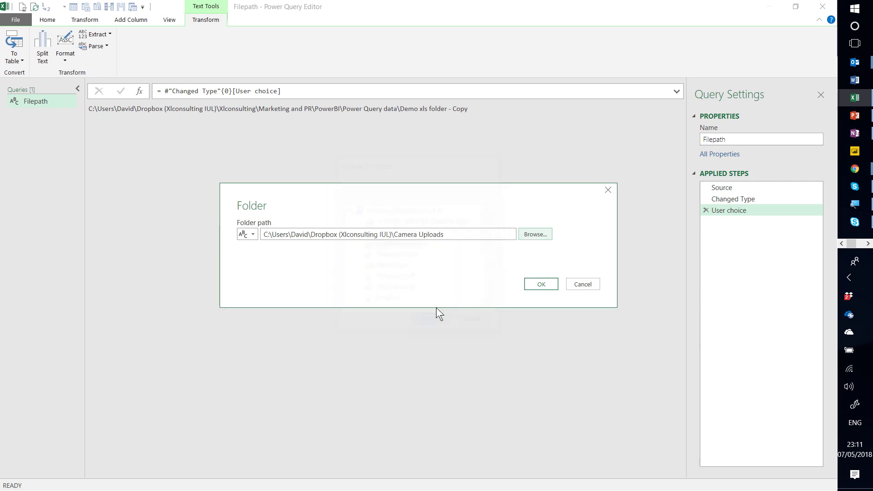
left_click(534, 283)
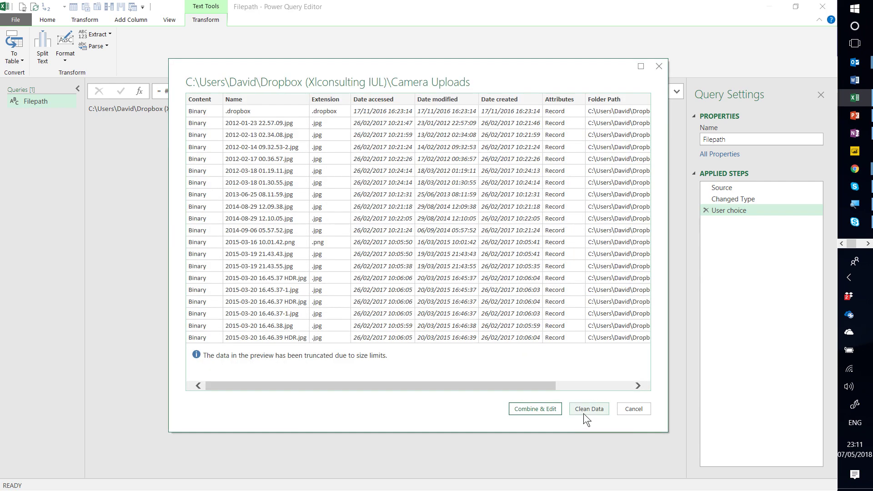
left_click(584, 411)
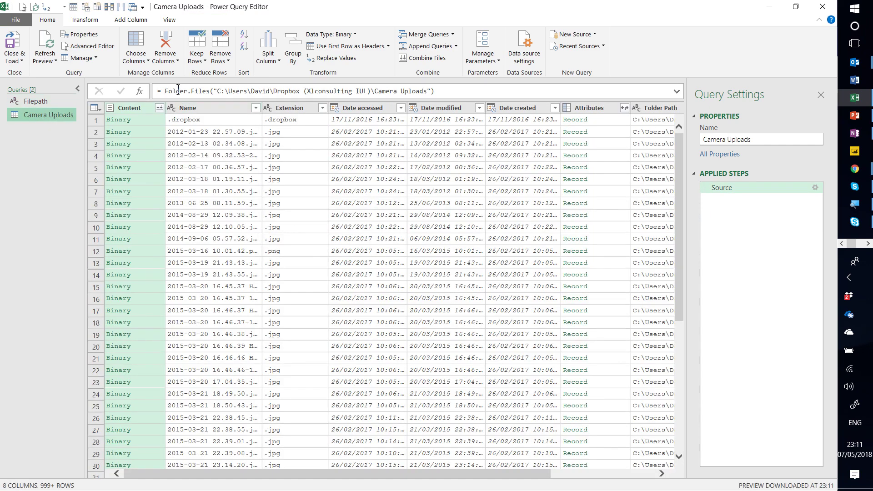
left_click(216, 90)
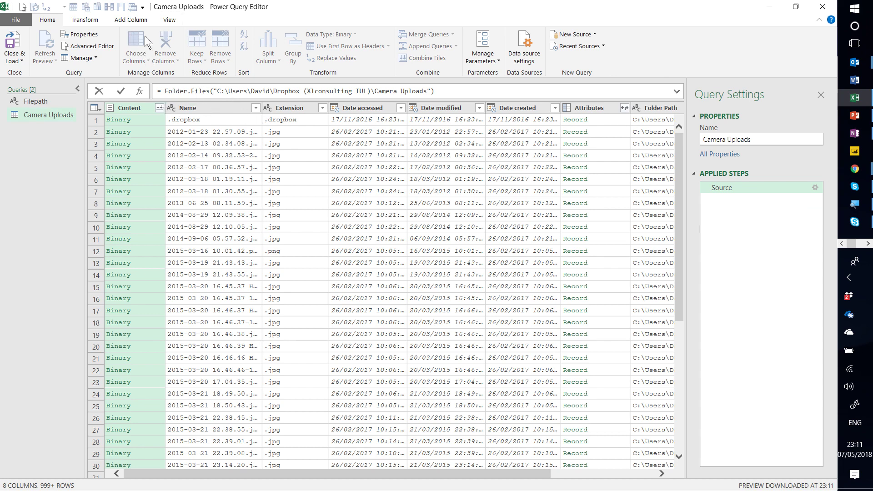
left_click(168, 19)
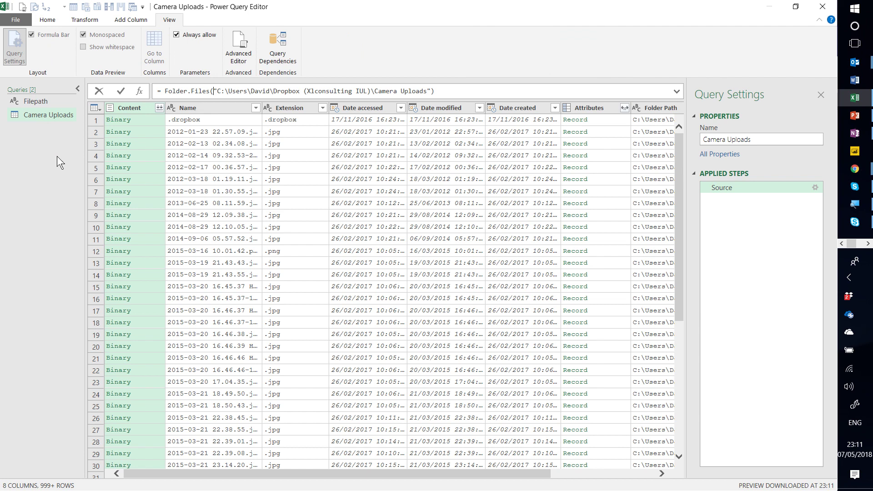
key("Escape")
left_click(39, 36)
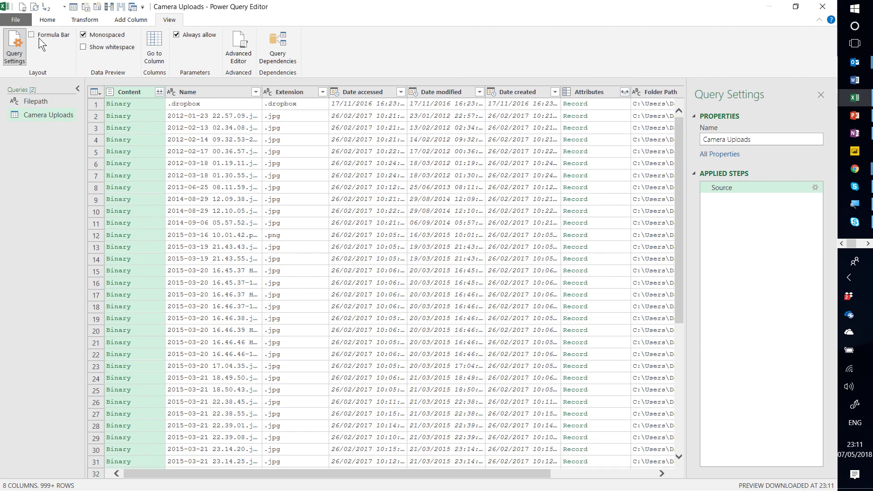
left_click(35, 37)
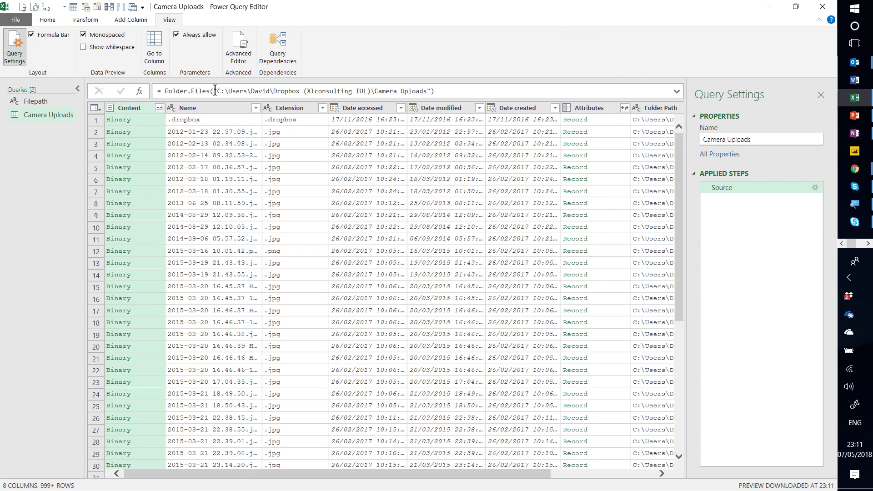
Change the Source formula to Folder.Files(Filepath), so the preview lists three files
left_click_drag(215, 89, 431, 90)
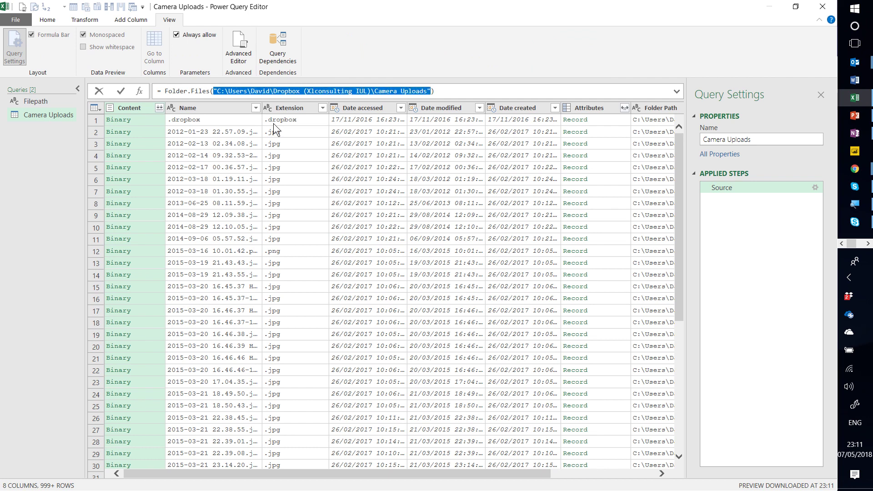
type("Filepath")
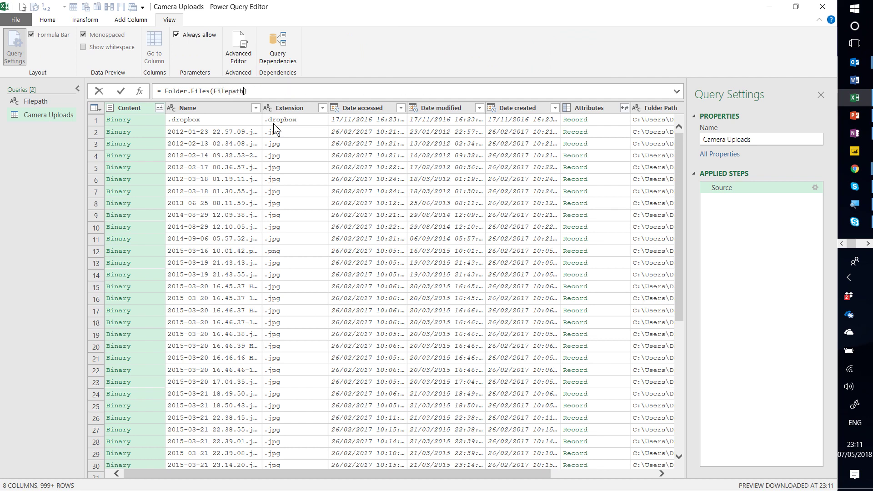
key("Return")
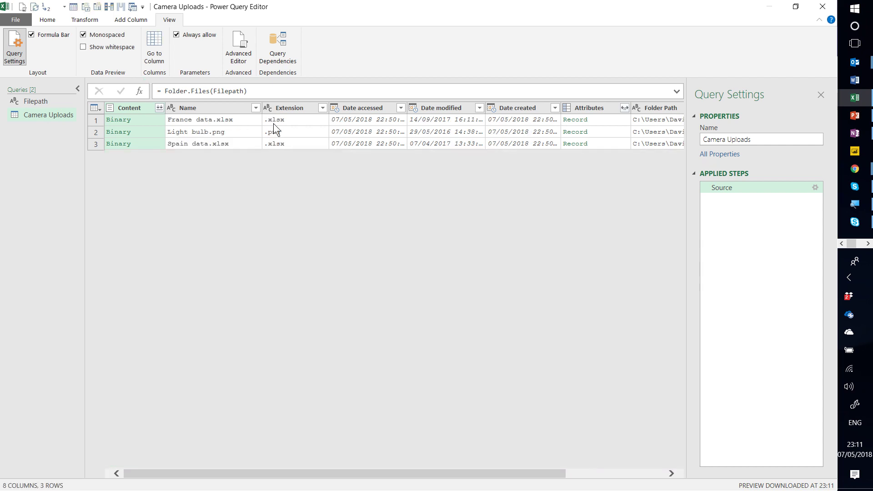
left_click(300, 108)
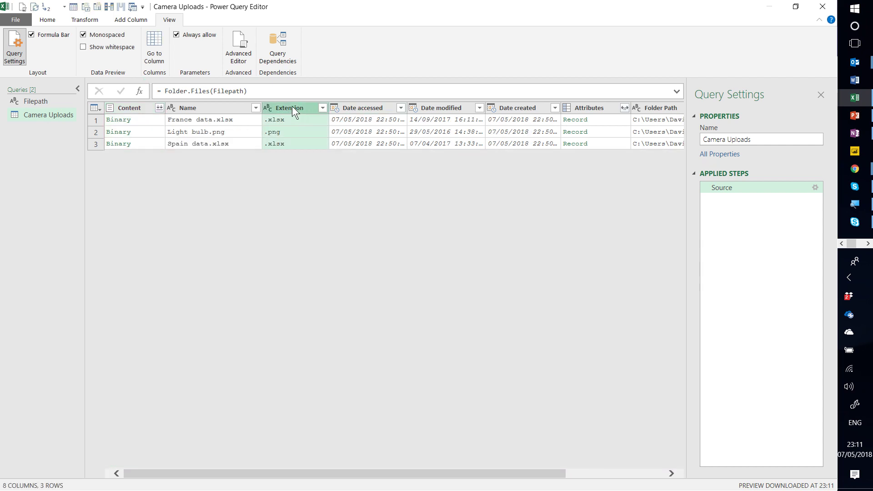
left_click(201, 106)
left_click(134, 108)
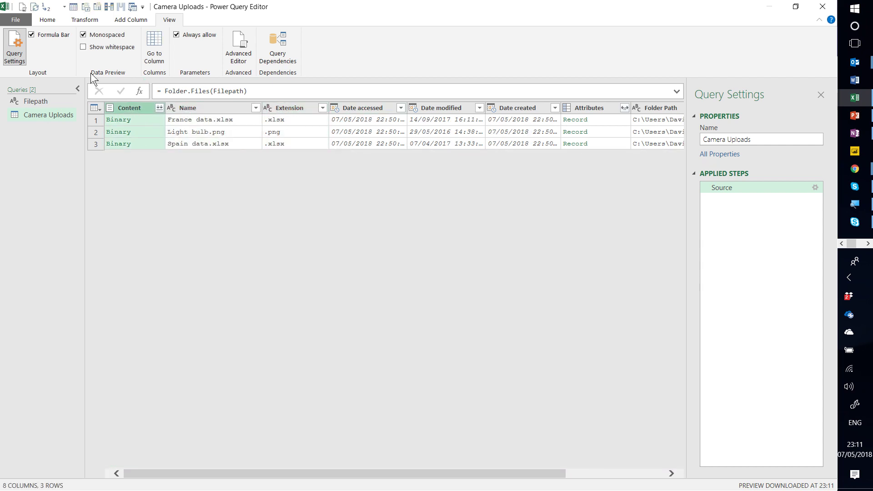
left_click(56, 19)
Close & Load the Camera Uploads query as a table on a new worksheet
left_click(14, 60)
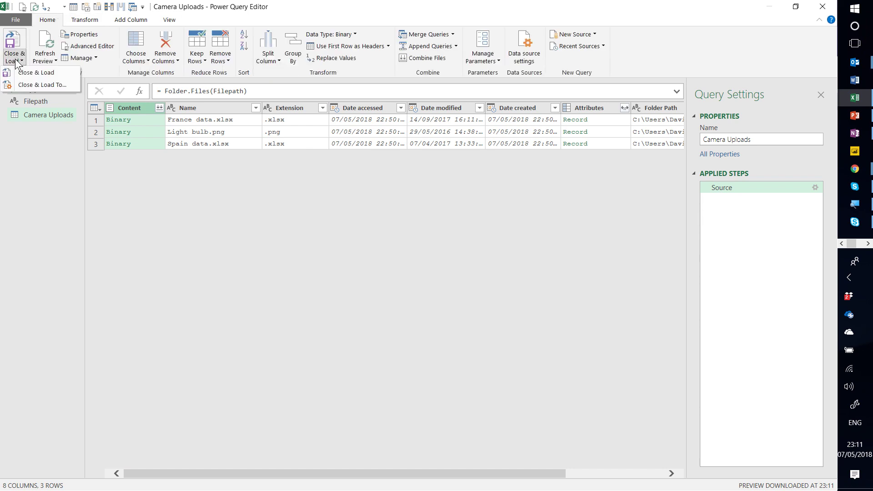
left_click(32, 87)
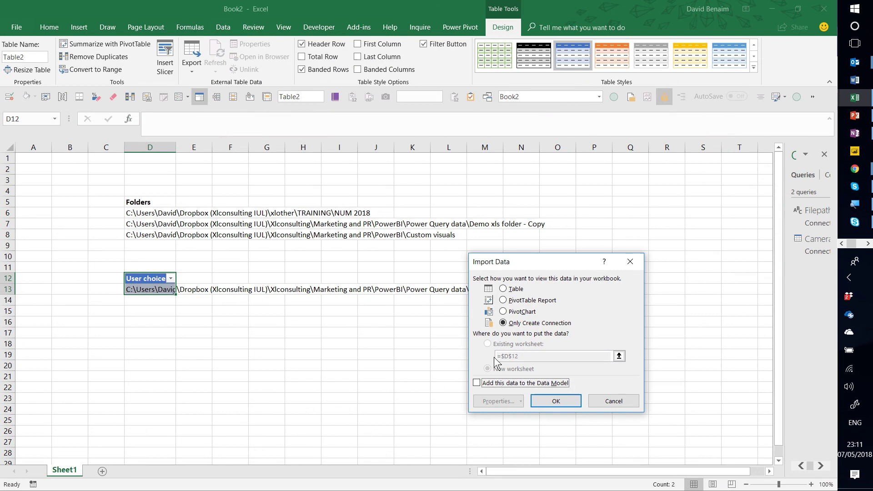
left_click(517, 291)
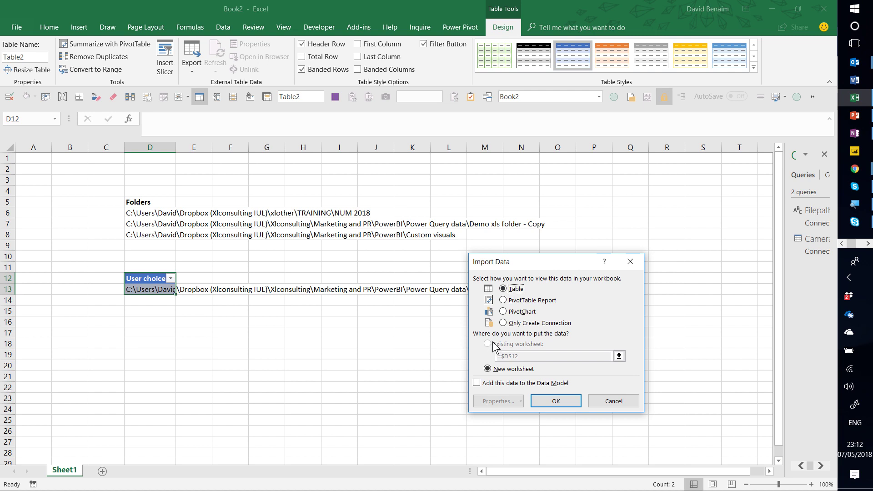
left_click(554, 402)
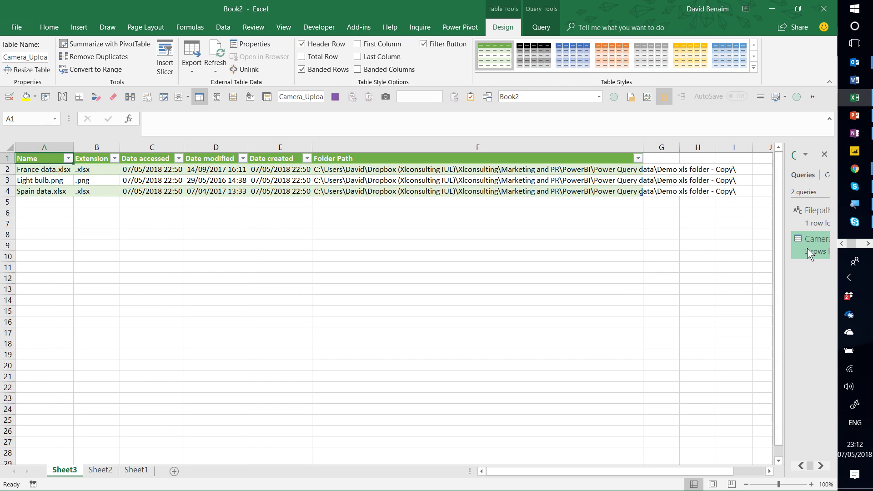
Delete Sheet2 with the Filepath table, leaving Sheet1 active
mouse_move(819, 226)
left_click(100, 471)
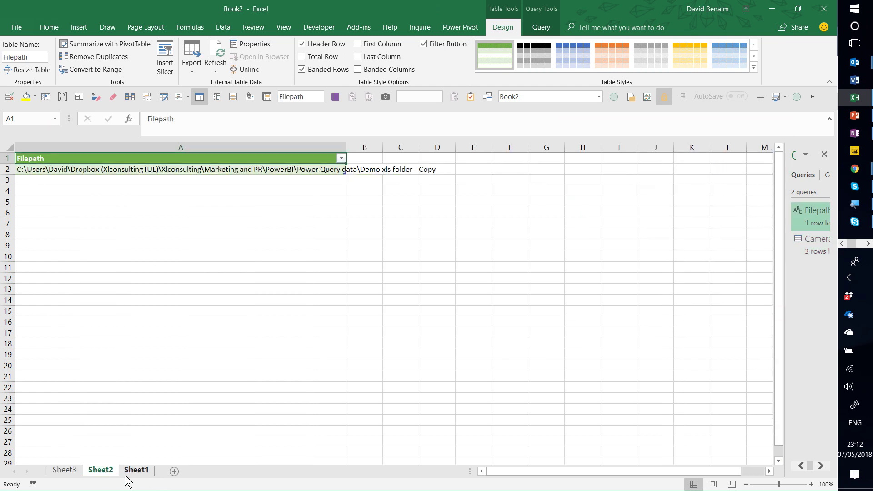
right_click(105, 474)
left_click(132, 353)
left_click(399, 281)
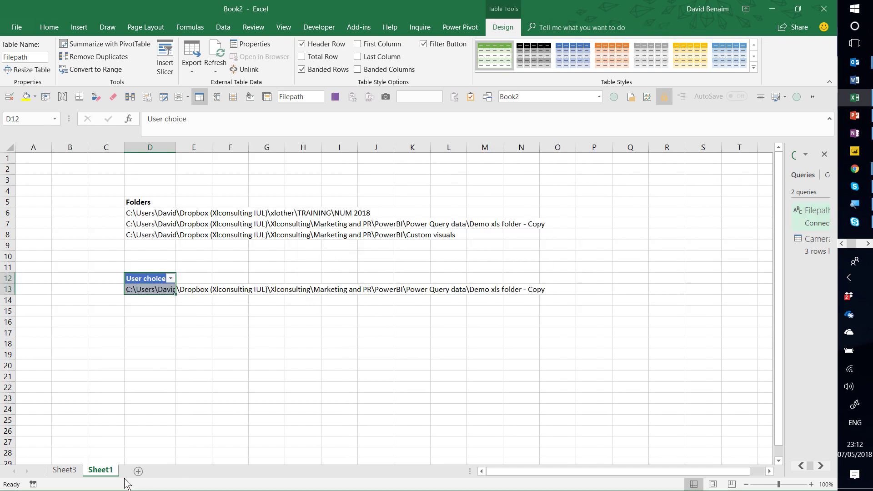
Change D13's User choice to the Custom visuals folder path
left_click(165, 291)
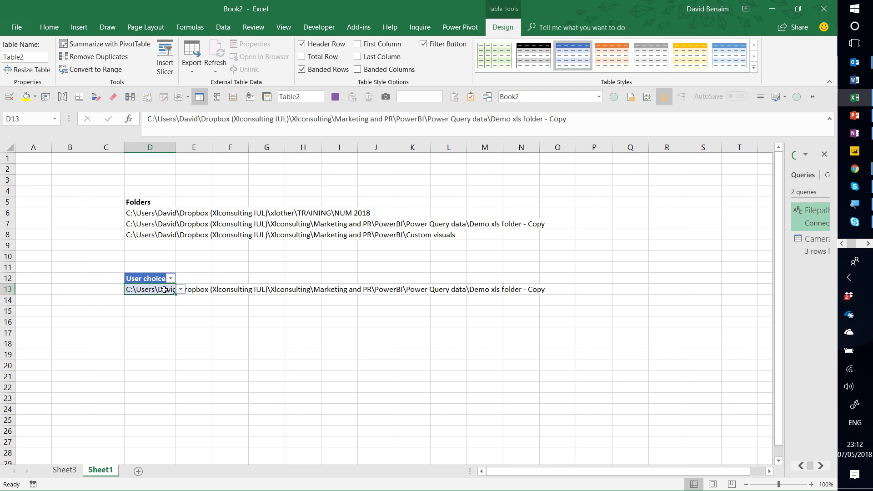
left_click(180, 290)
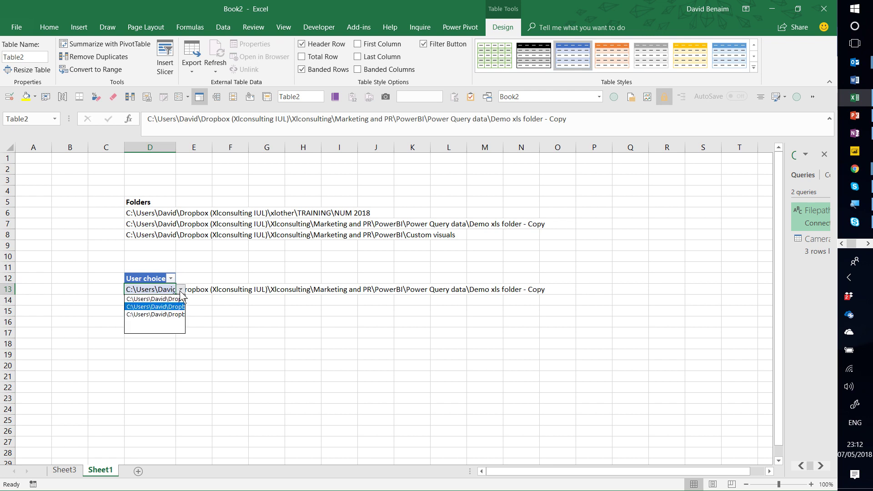
left_click(168, 314)
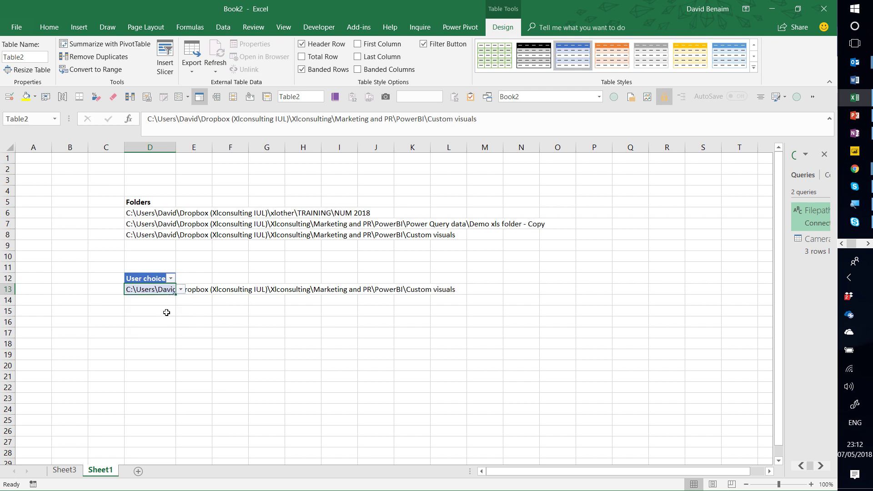
Go to Sheet3's file table and widen the Queries & Connections pane
left_click(70, 475)
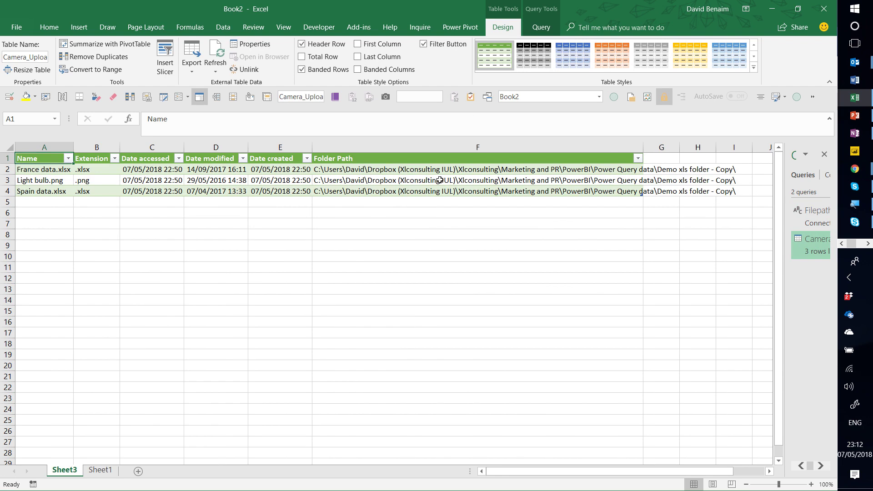
left_click_drag(790, 227, 727, 216)
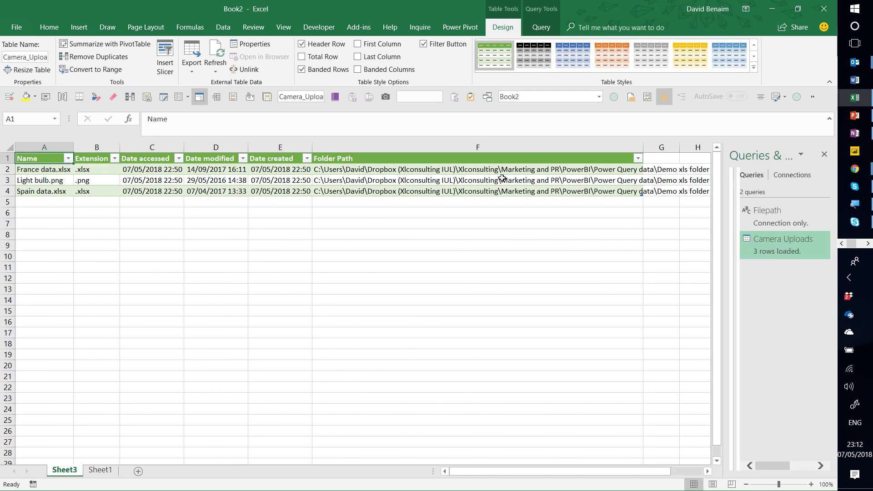
right_click(493, 174)
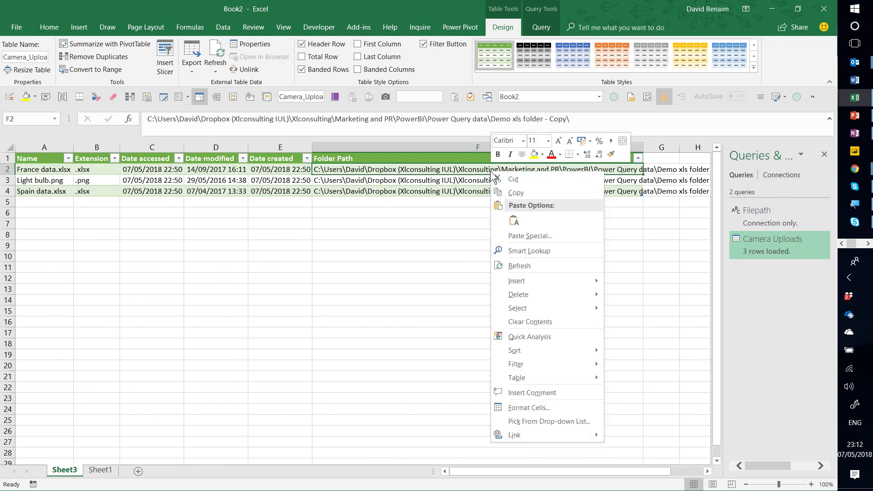
Refresh the Camera Uploads table to show the 12 Custom visuals files, then return to Sheet1
left_click(534, 266)
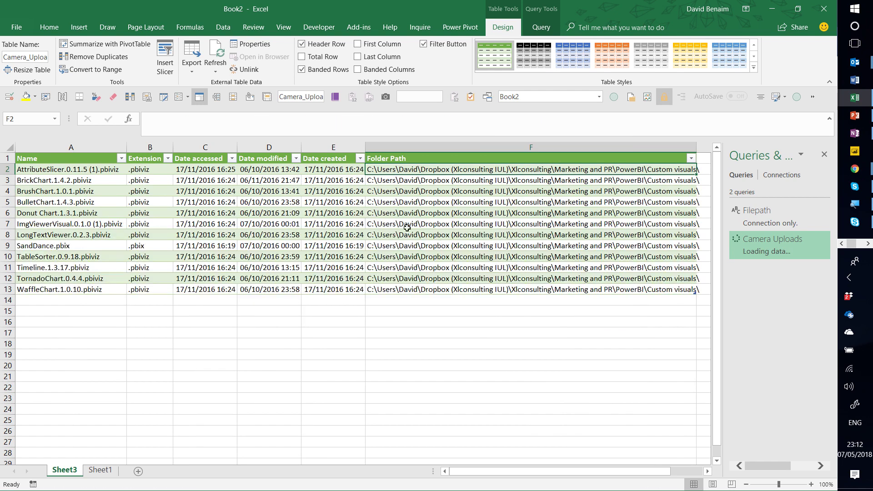
left_click(330, 235)
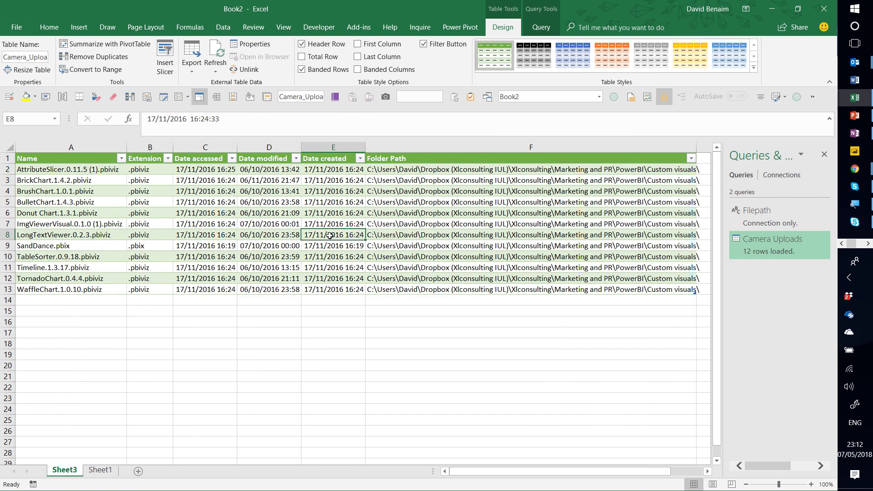
left_click(100, 470)
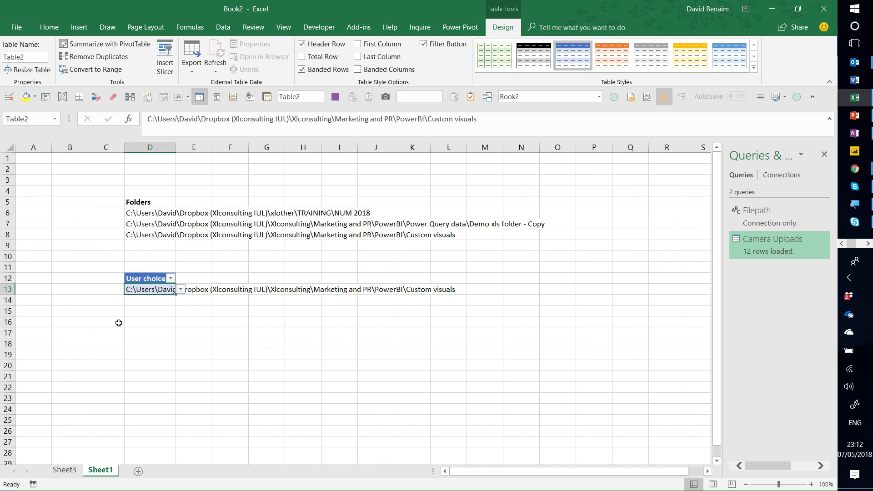
left_click(181, 289)
left_click(203, 313)
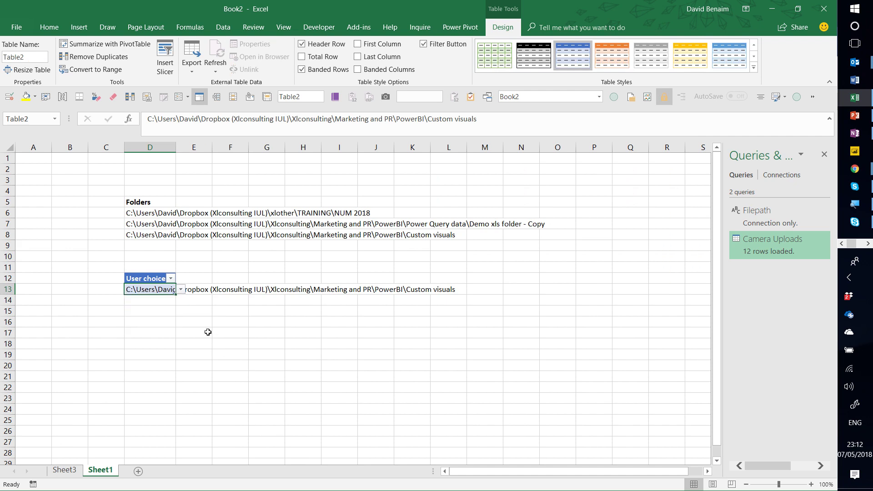